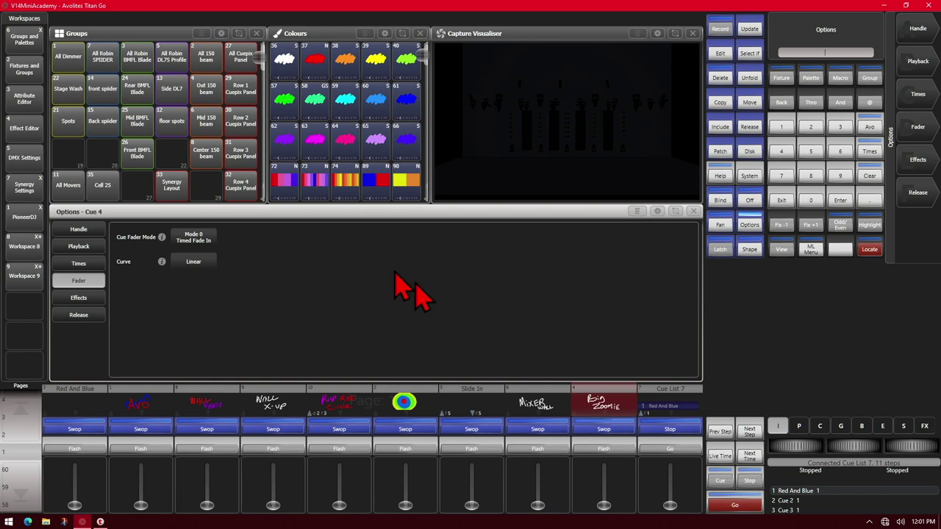
- Give Cue 4 a 3s fade in and test it on the Big Zoomie fader
click(94, 264)
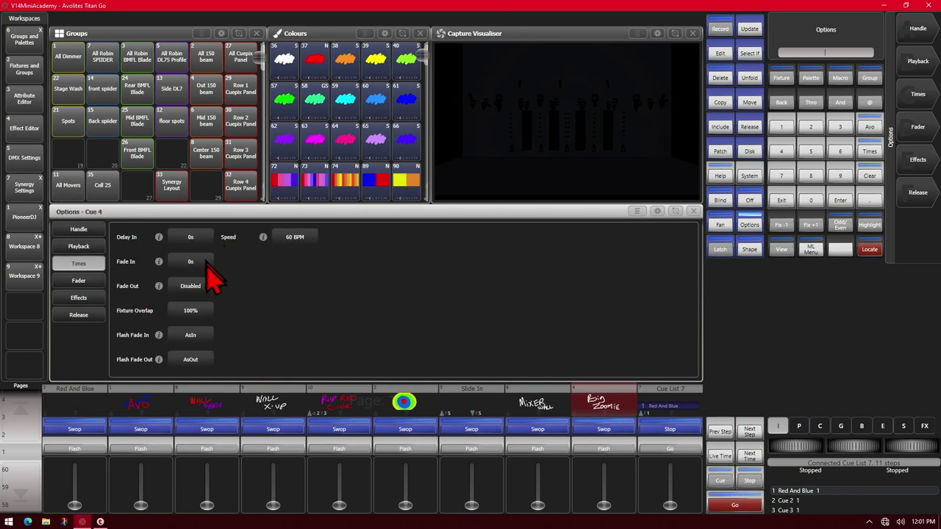
click(207, 266)
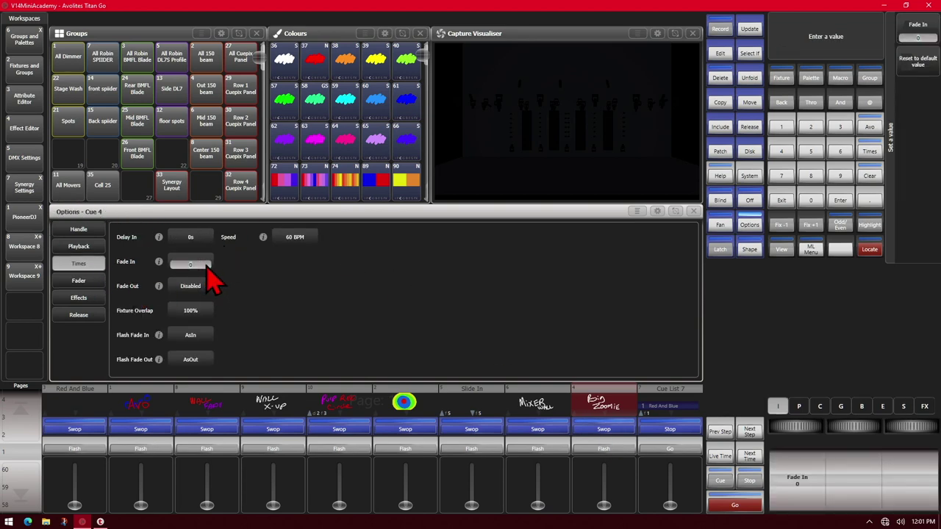
text(3)
key(Return)
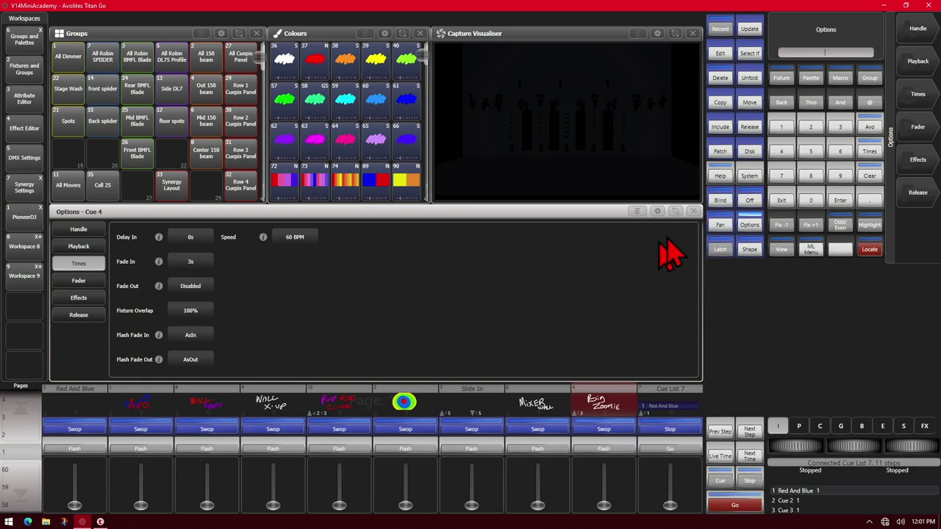
click(779, 205)
mouse_move(603, 507)
mouse_down()
mouse_move(603, 457)
mouse_move(602, 507)
mouse_up()
- Set Cue 4's fade out time to 3s
click(603, 402)
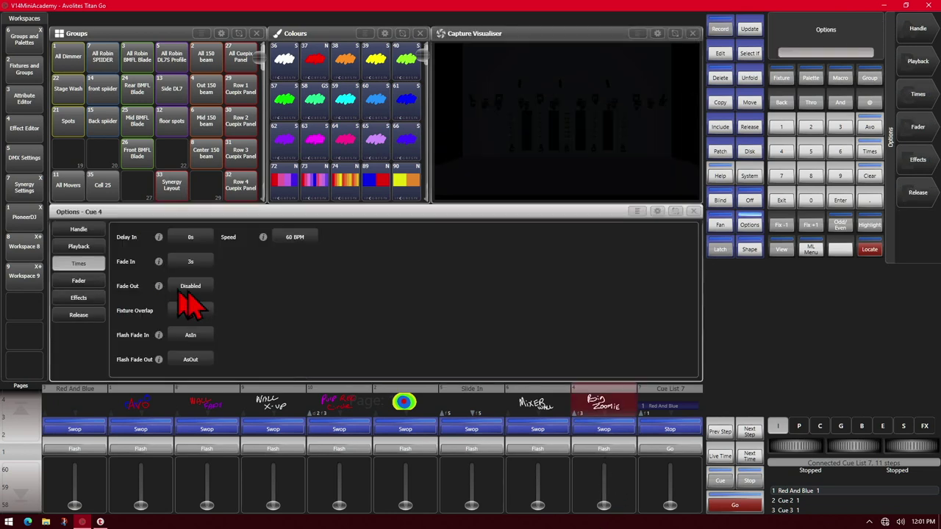
click(207, 292)
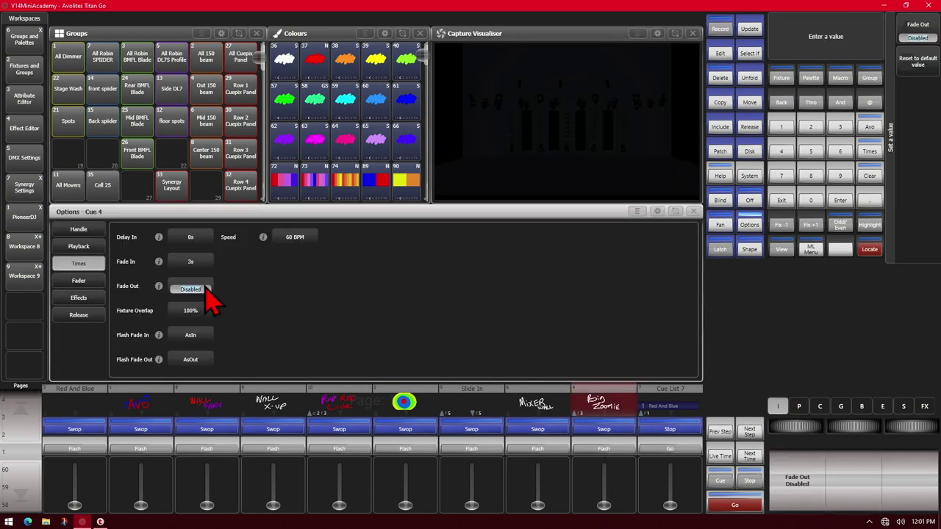
text(3)
key(Return)
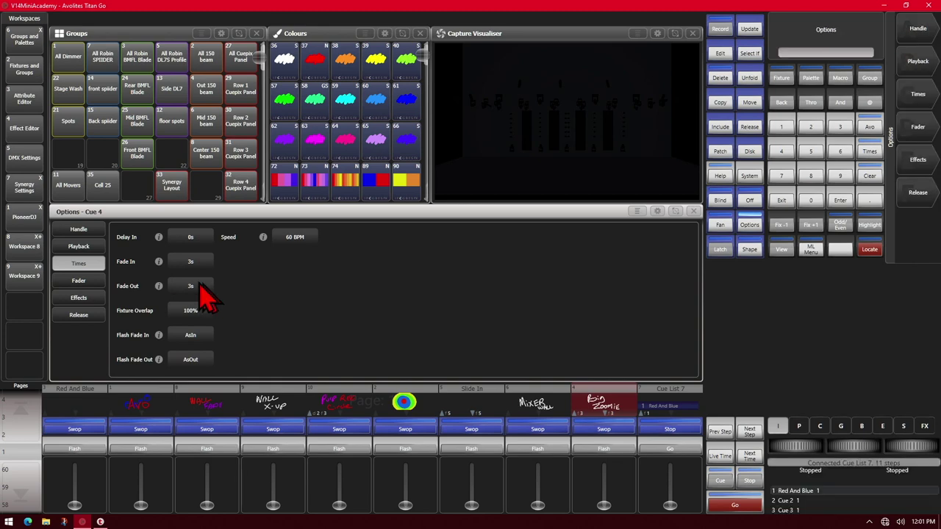
click(87, 282)
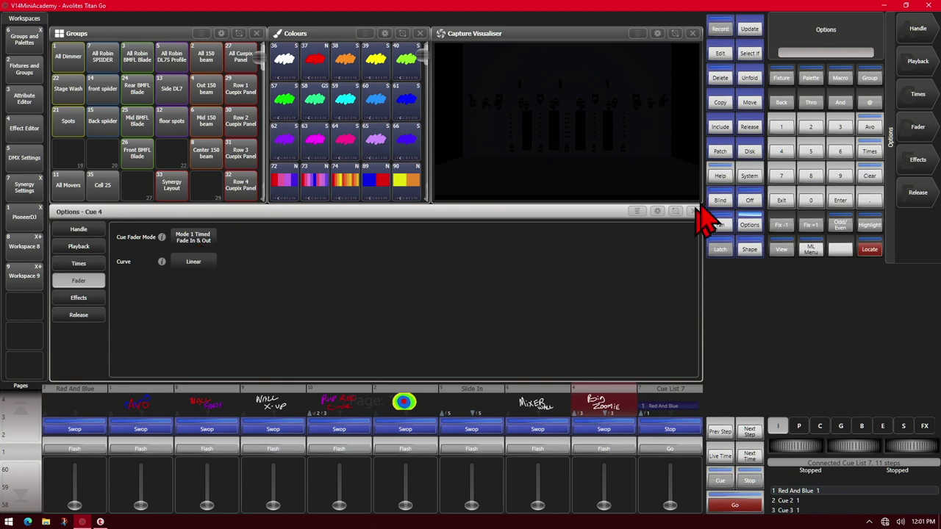
- Close Cue 4's options, then fade Big Zoomie up to full and back to zero
click(782, 203)
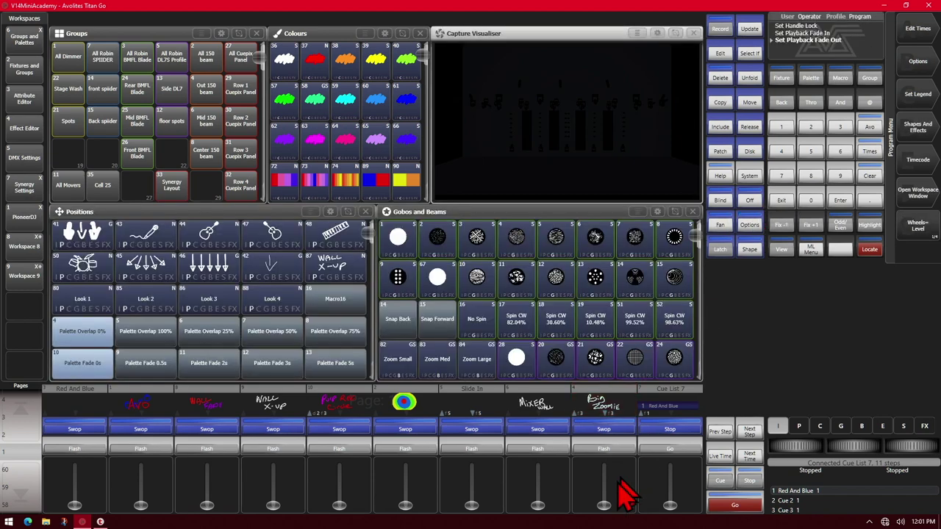
drag(605, 507, 618, 400)
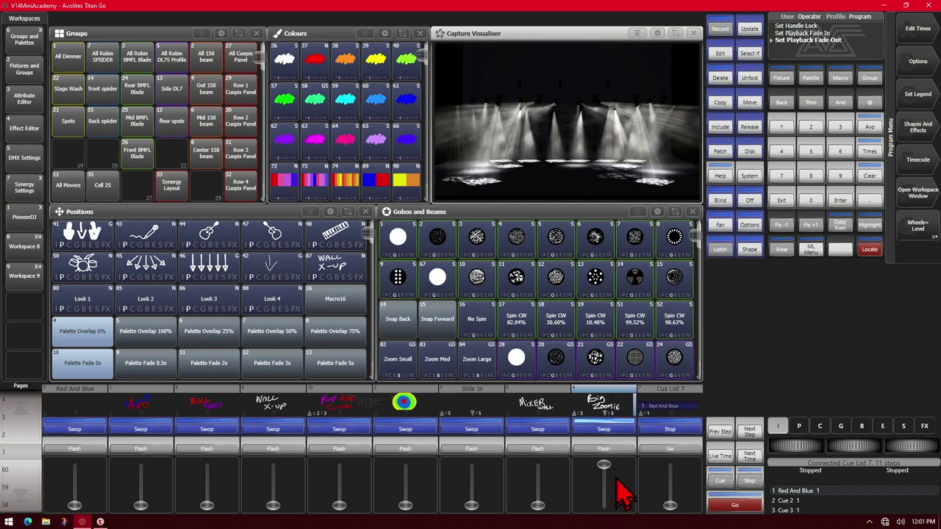
drag(607, 465, 603, 506)
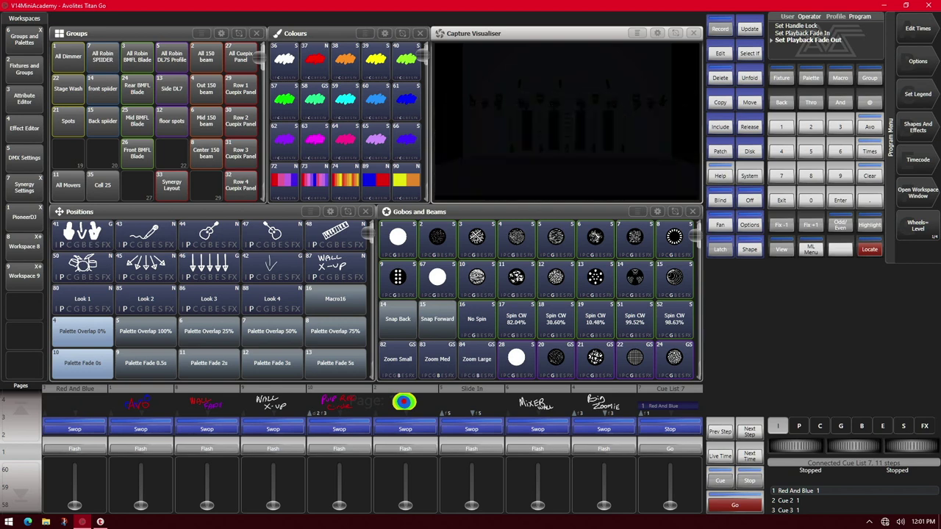
- Set Cue 4's cue fader mode to Mode 2 Fade to Fader
click(192, 238)
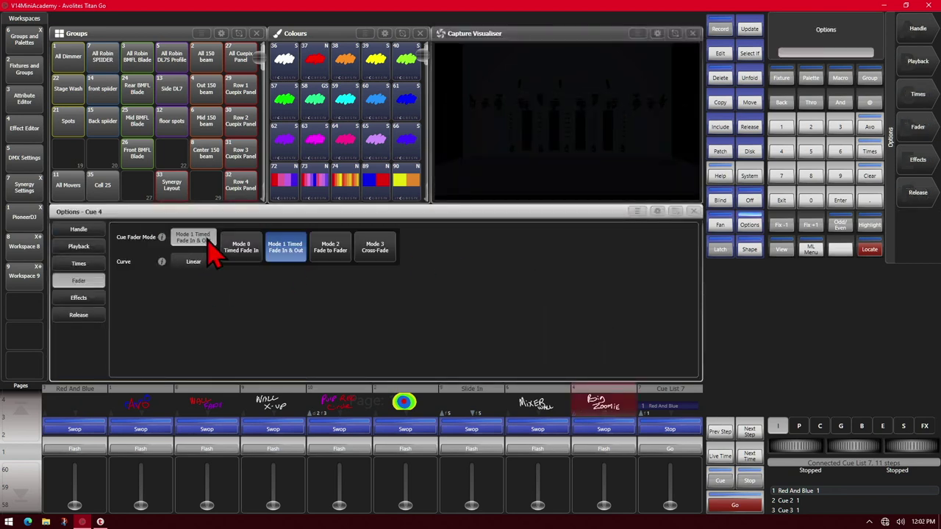
click(325, 250)
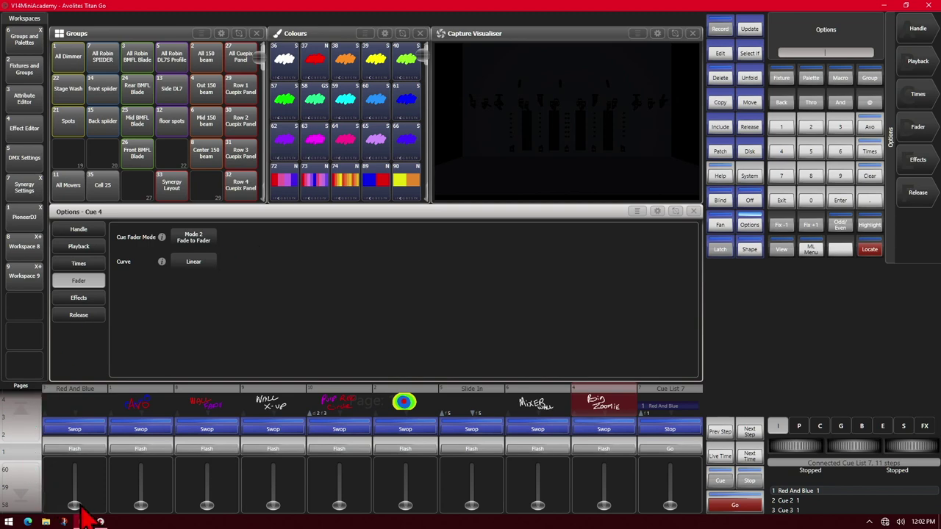
click(692, 211)
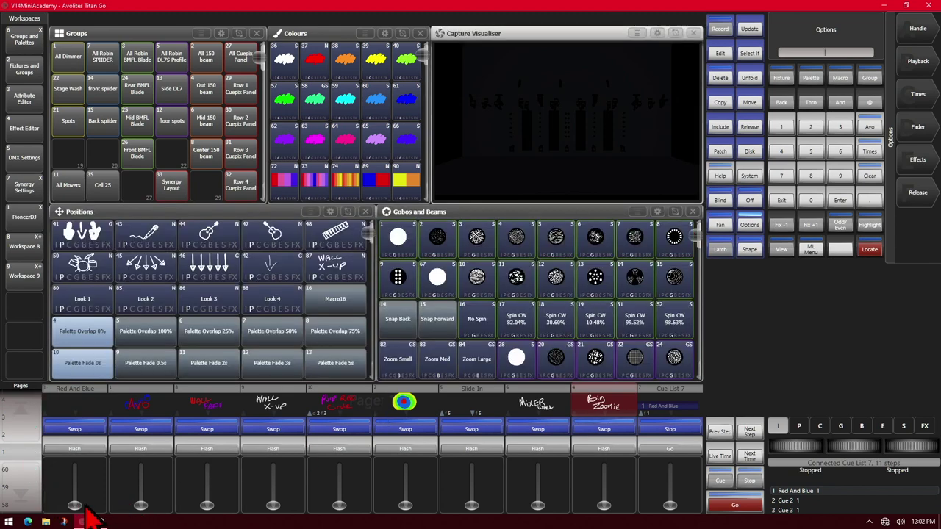
- Raise Red And Blue to full, then move Big Zoomie up slightly and back down
drag(74, 506, 74, 464)
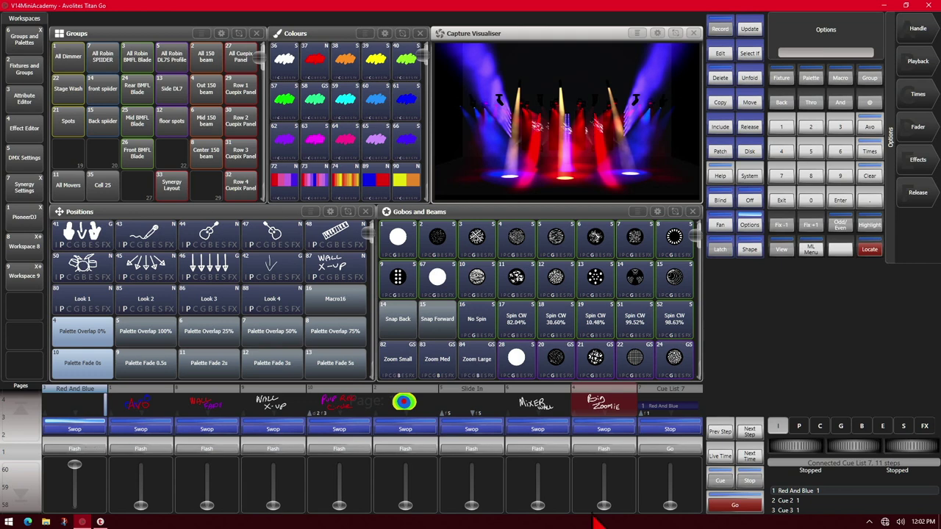
click(777, 205)
drag(603, 505, 598, 453)
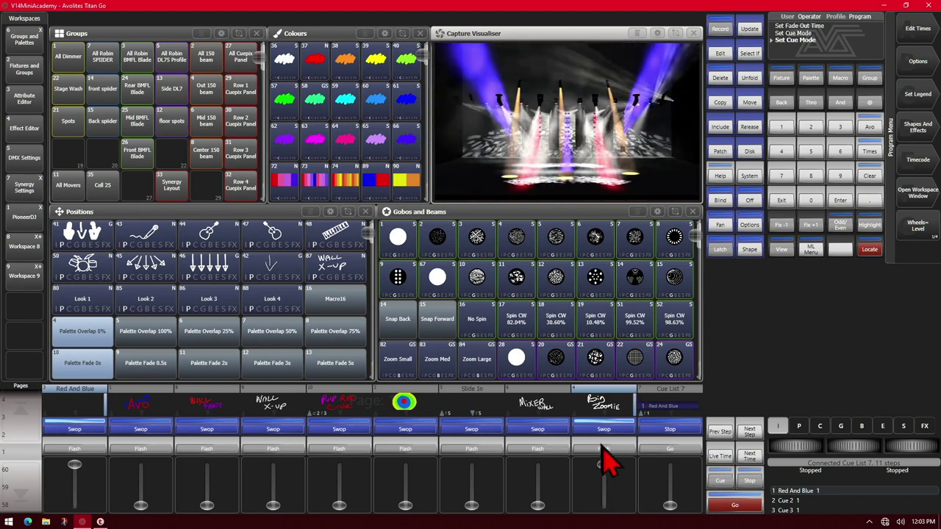
drag(604, 465, 619, 510)
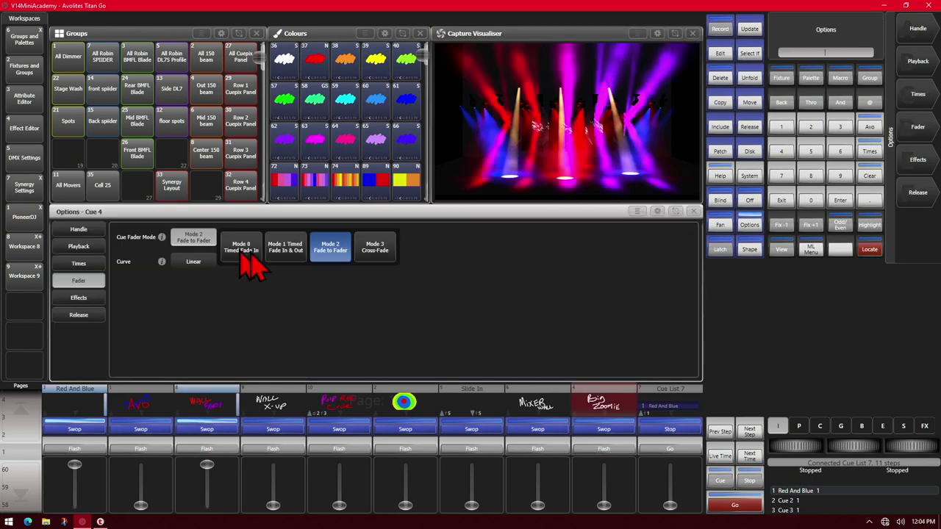
- Switch Cue 4 to Mode 3 Cross-Fade and test it on the Big Zoomie fader
click(210, 239)
key(F4)
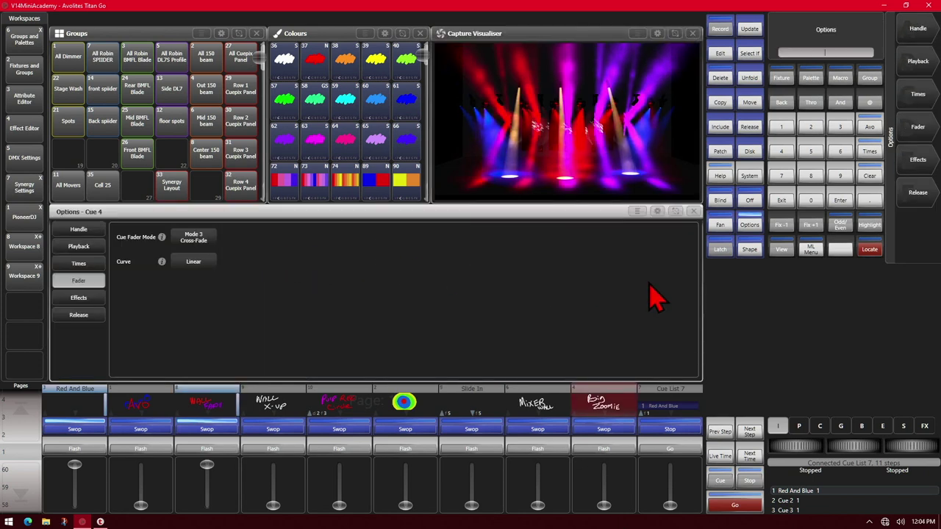
click(783, 201)
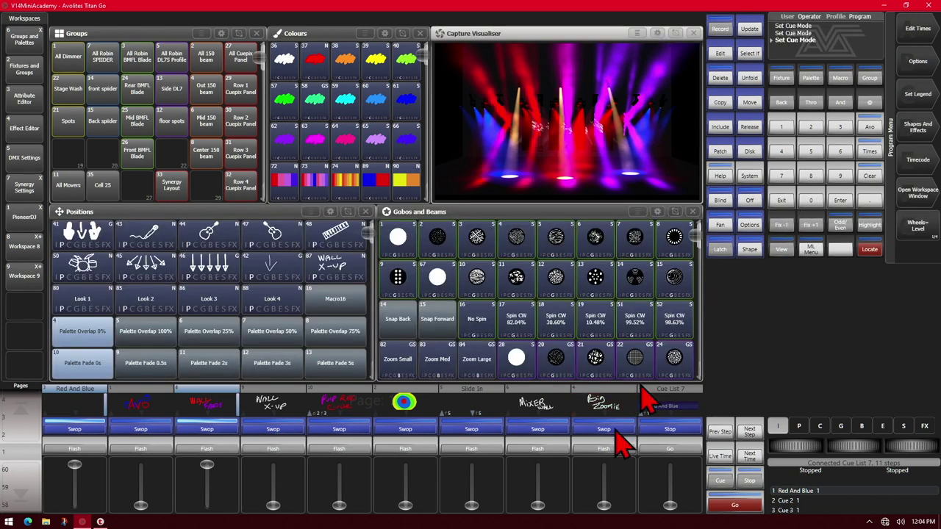
mouse_move(605, 512)
mouse_down()
mouse_move(599, 443)
mouse_move(607, 507)
mouse_up()
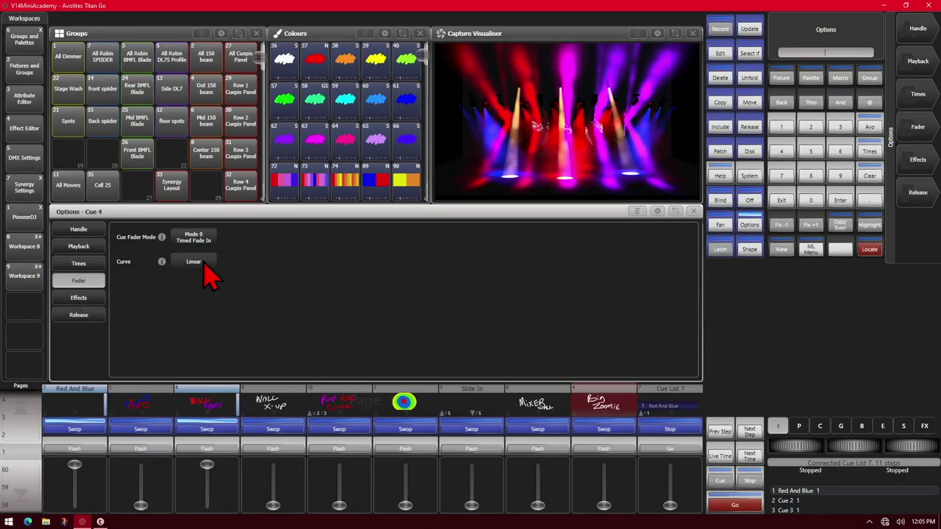
- Page through every Select Playback Curve option, then bring up the manual's Curves page
click(205, 265)
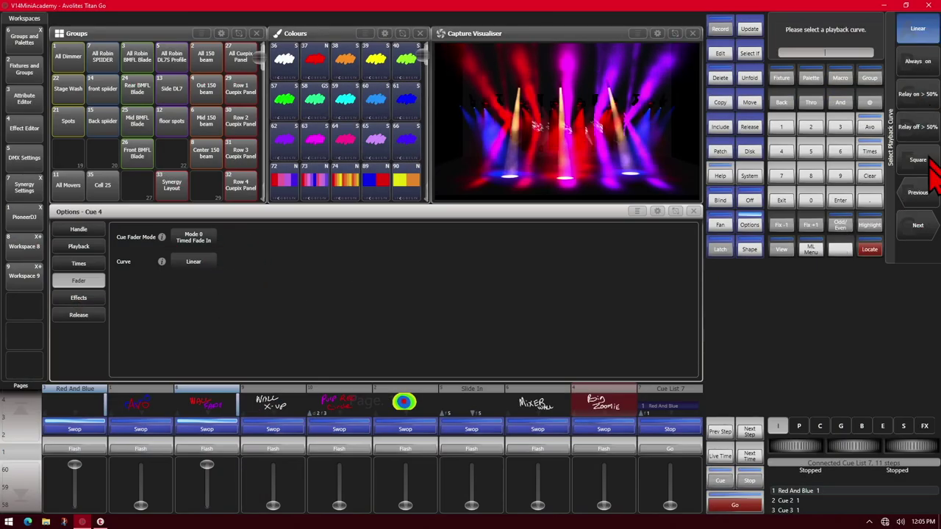
click(924, 231)
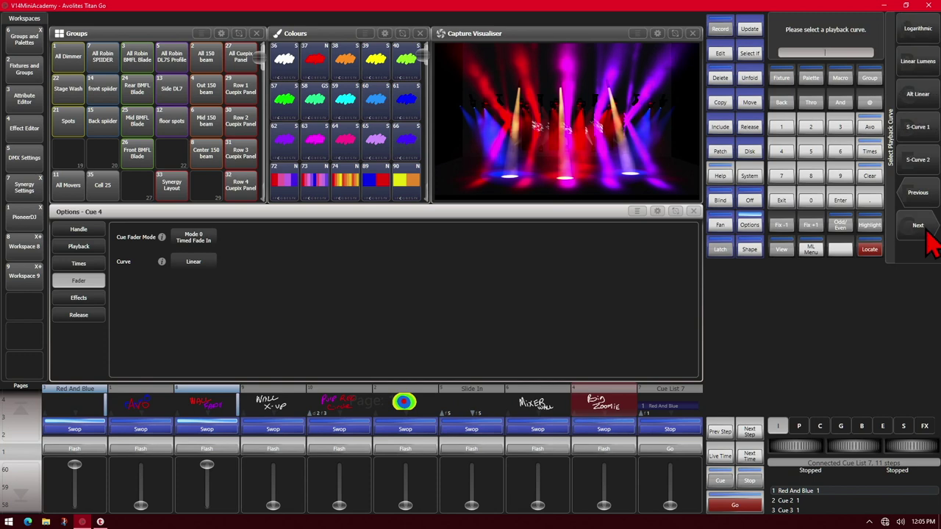
click(924, 232)
click(925, 232)
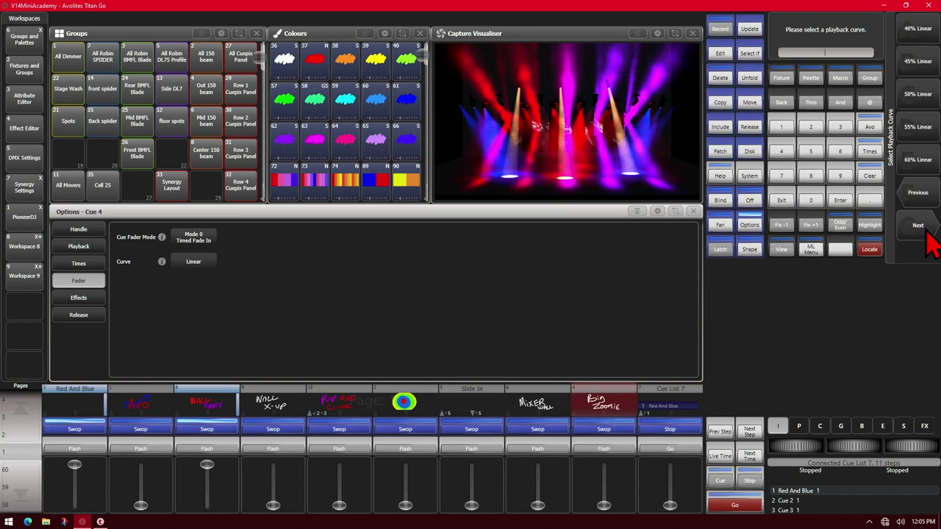
click(924, 232)
click(925, 234)
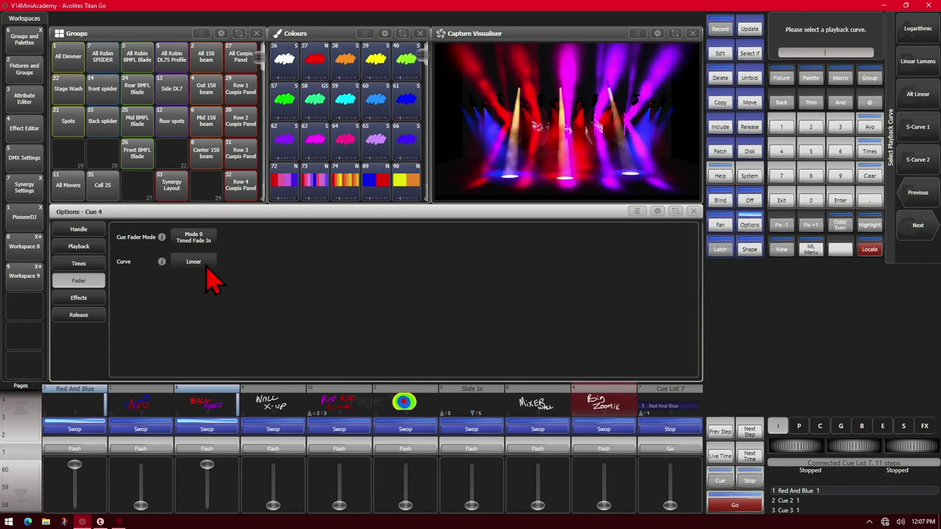
click(118, 522)
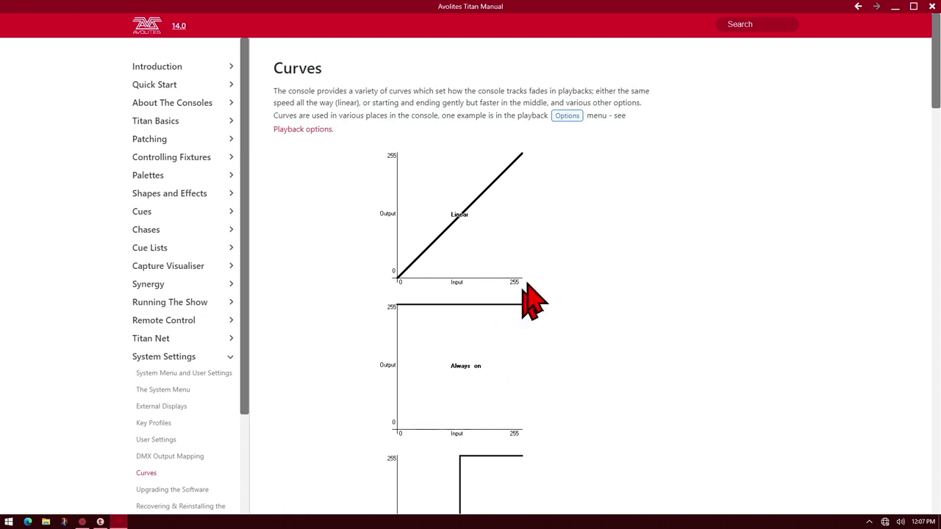
- Scroll through the manual's playback curve charts, then return to Titan Go
scroll(651, 227, down, 1)
scroll(653, 227, down, 7)
scroll(653, 227, down, 8)
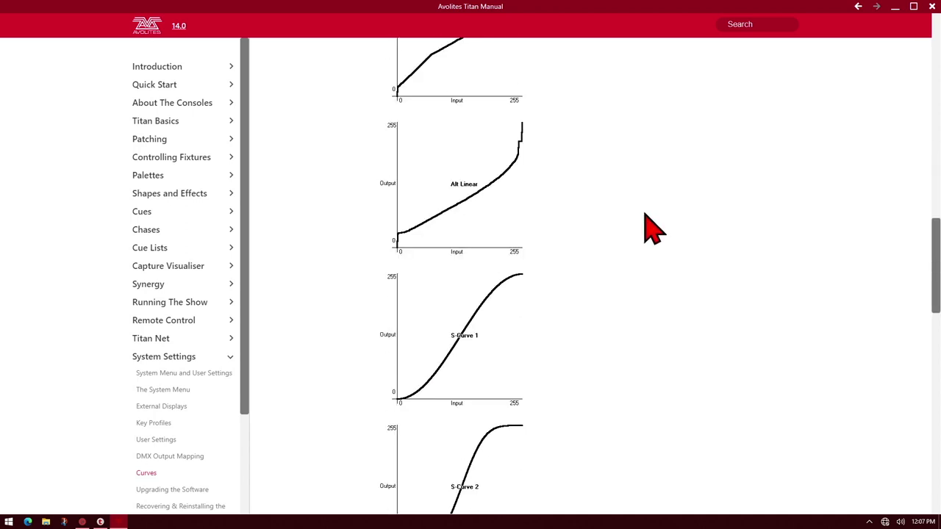
scroll(653, 228, down, 12)
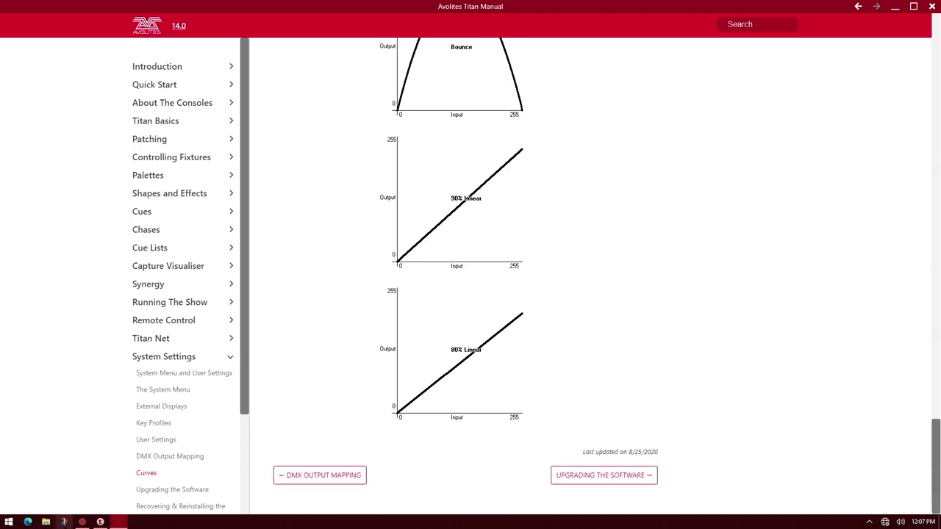
click(81, 522)
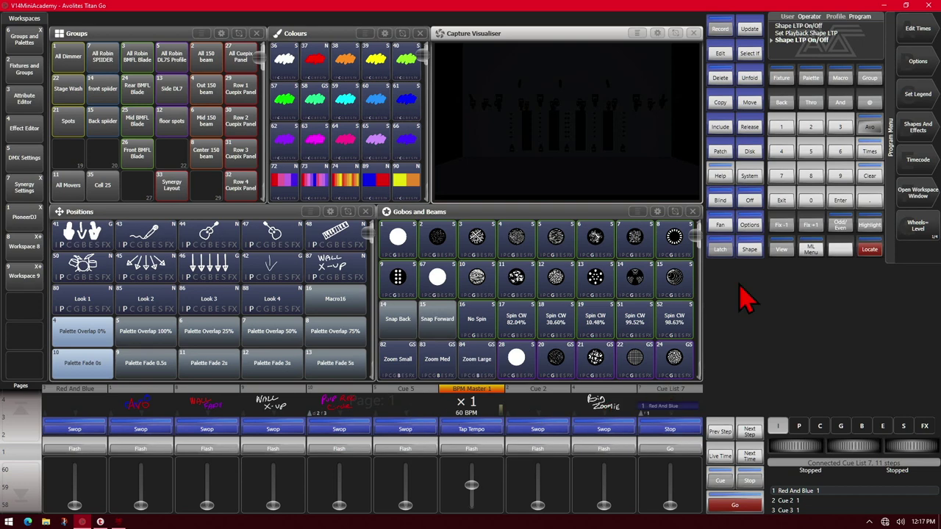
- Set Big Zoomie's Shape & Effect Speed to On Fader and test it on the fader
click(911, 63)
click(600, 419)
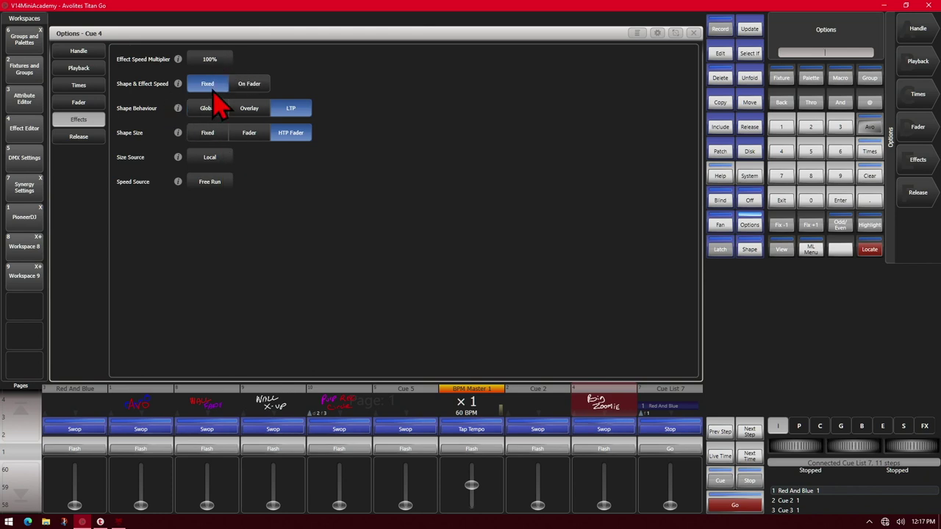
click(256, 85)
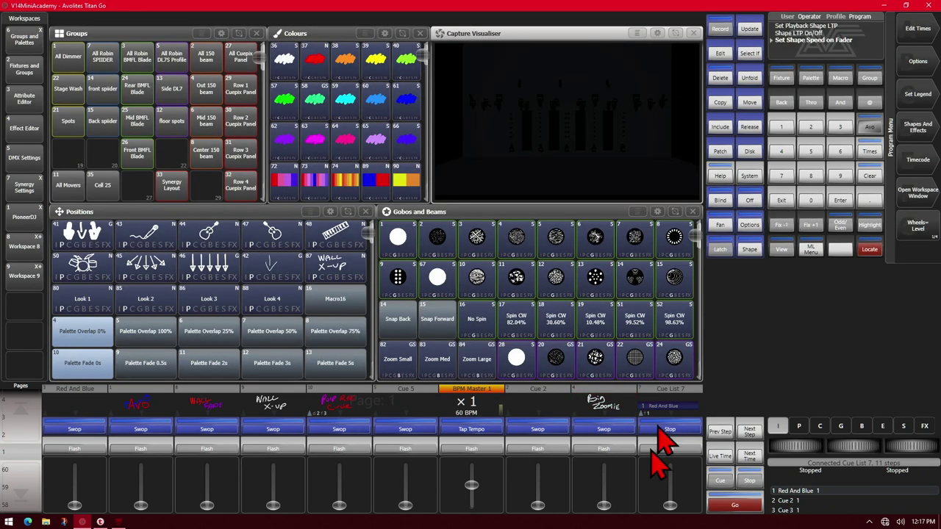
mouse_move(606, 513)
mouse_down()
mouse_move(604, 465)
mouse_move(604, 497)
mouse_up()
scroll(604, 504, up, 2)
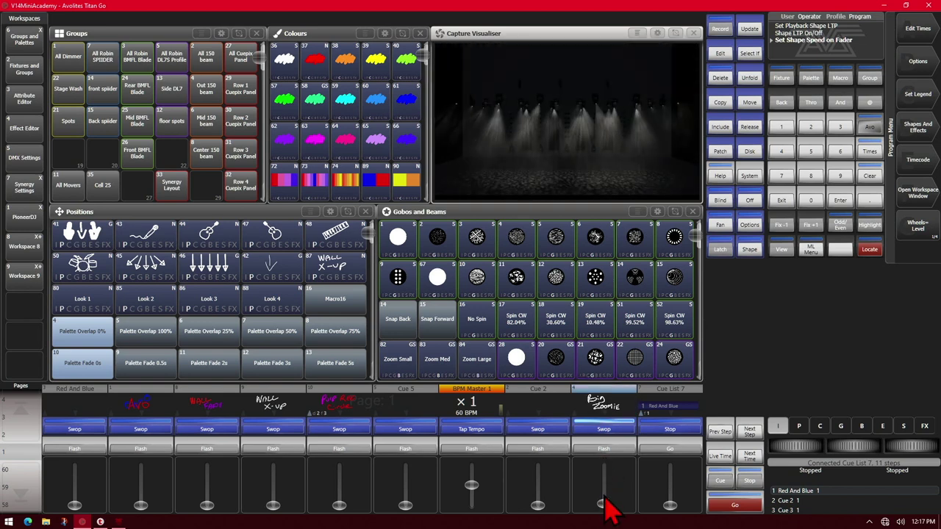